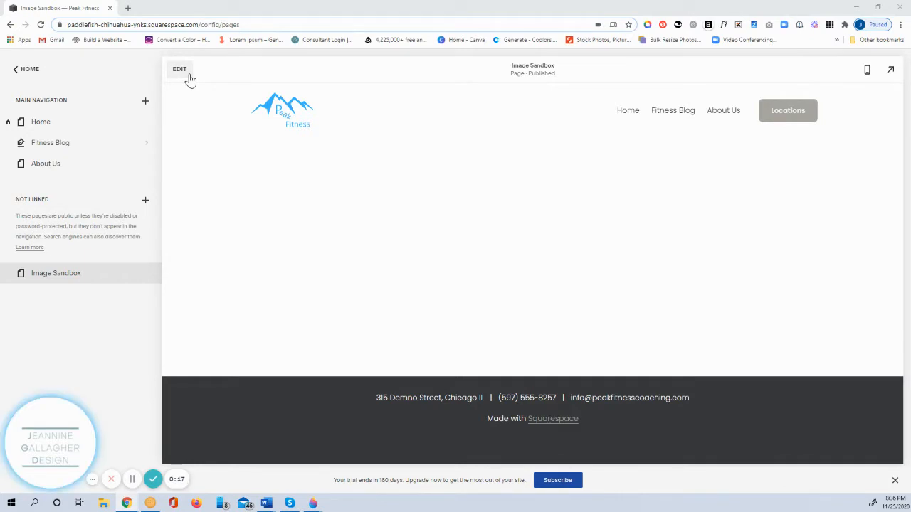
Open the Image Sandbox page for editing and add an image block with the imported black-and-white pull-up photo
left_click(187, 74)
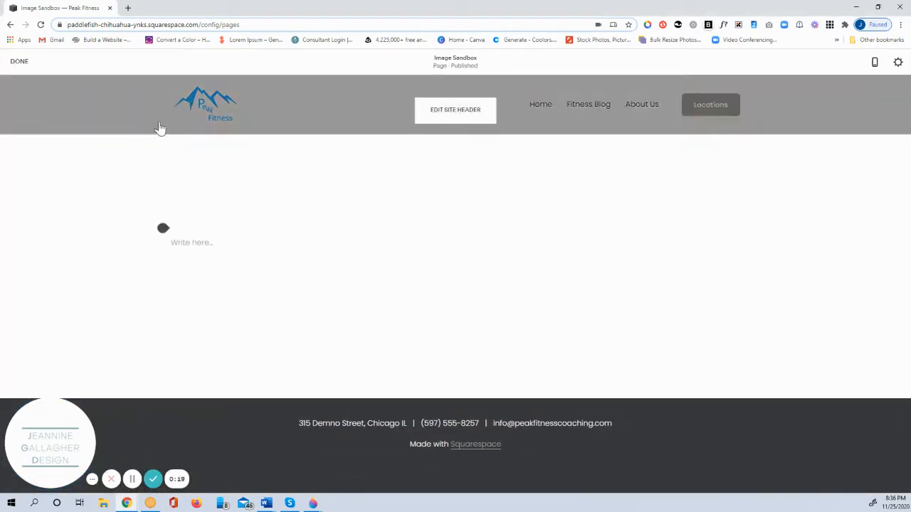
left_click(163, 230)
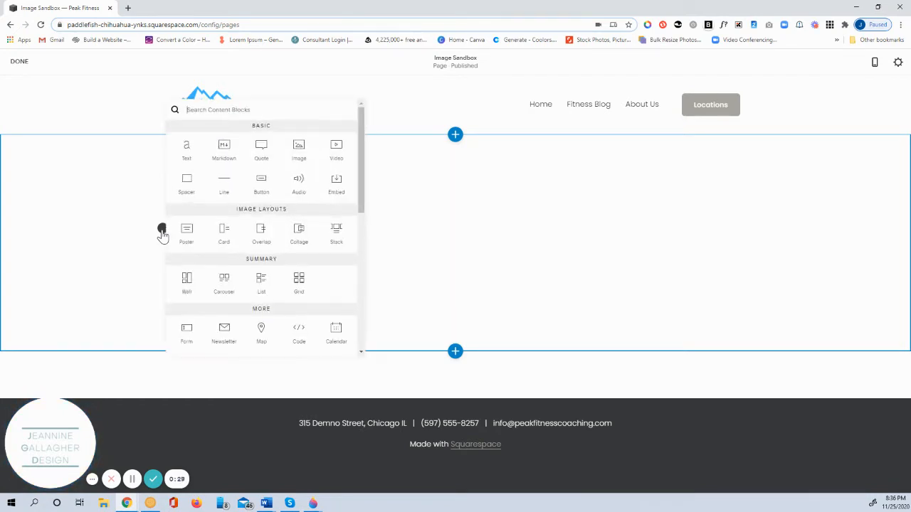
left_click(299, 150)
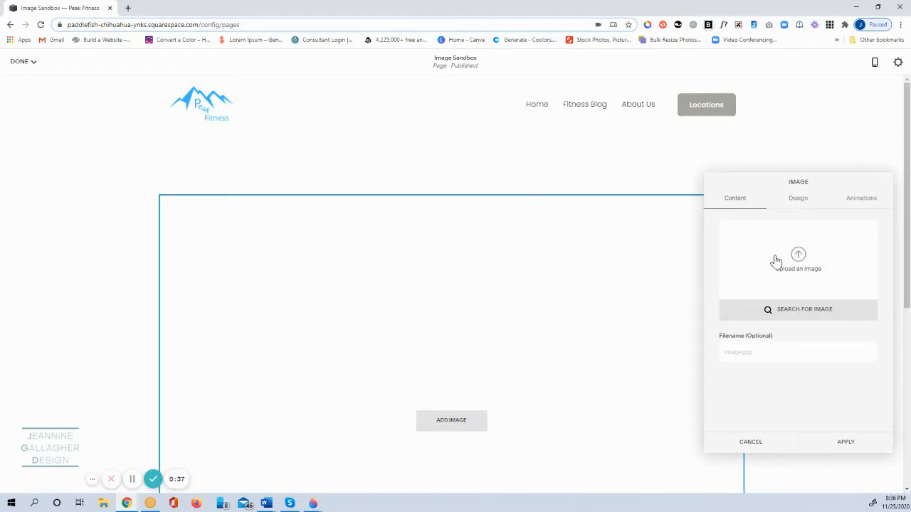
left_click(757, 316)
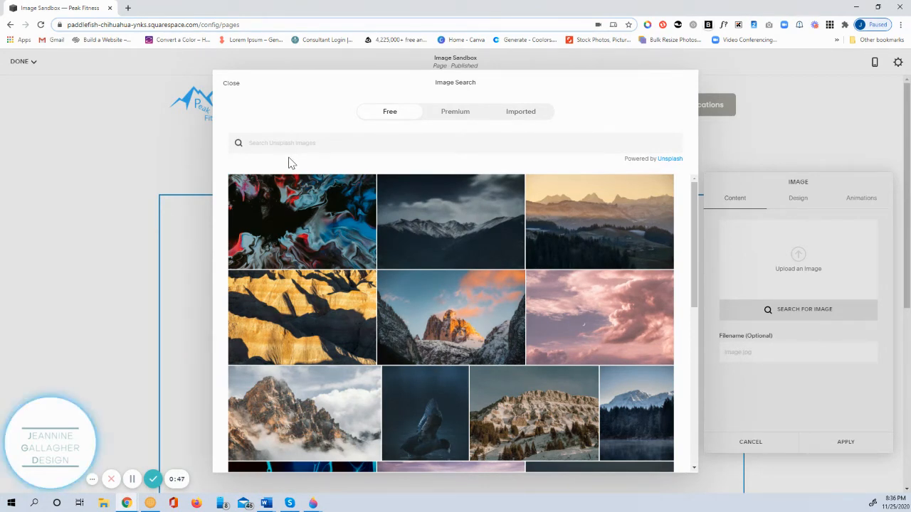
left_click(539, 118)
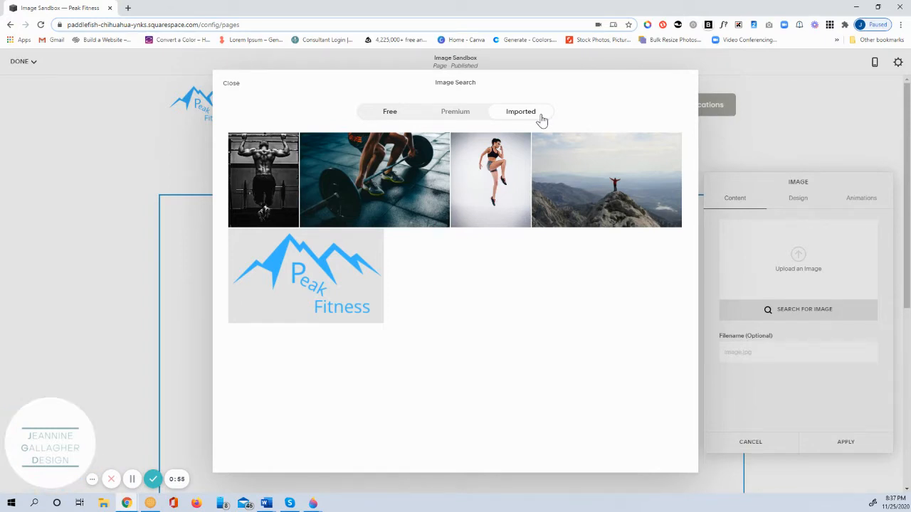
left_click(291, 214)
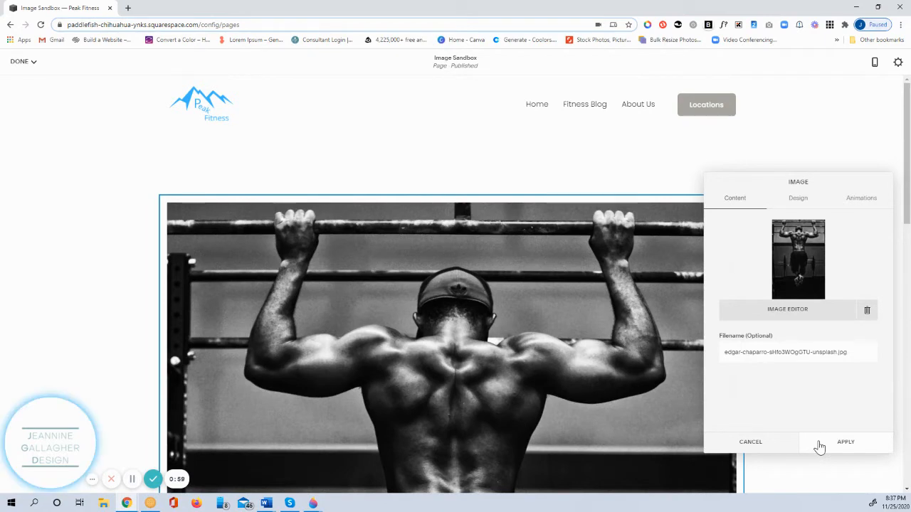
left_click(820, 446)
Examine how much page height the inserted pull-up photo occupies, from its top edge to its caption
scroll(818, 441, "down", 4)
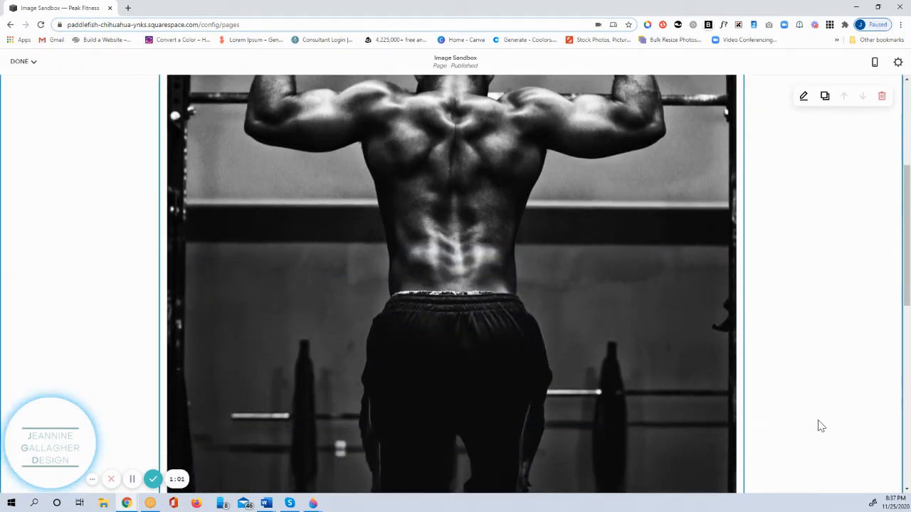
scroll(821, 425, "down", 4)
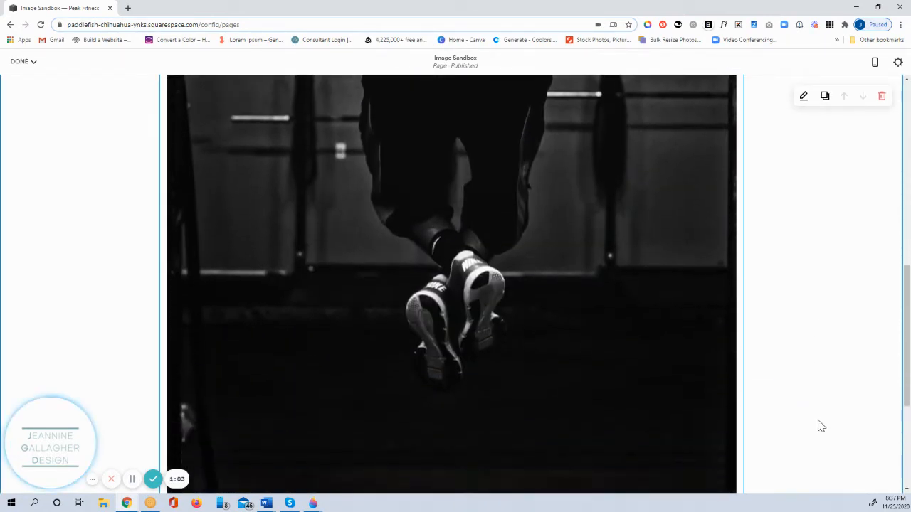
scroll(822, 425, "down", 2)
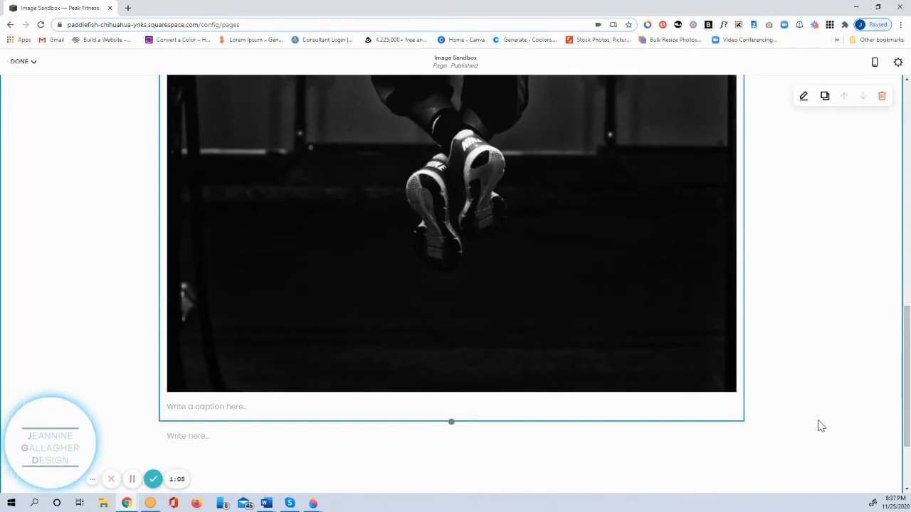
scroll(821, 425, "down", 2)
scroll(818, 425, "up", 6)
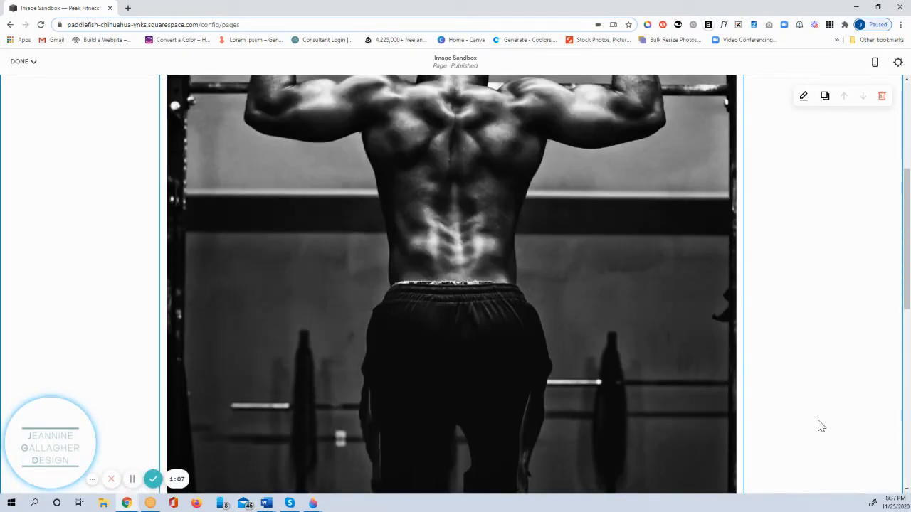
scroll(821, 425, "up", 3)
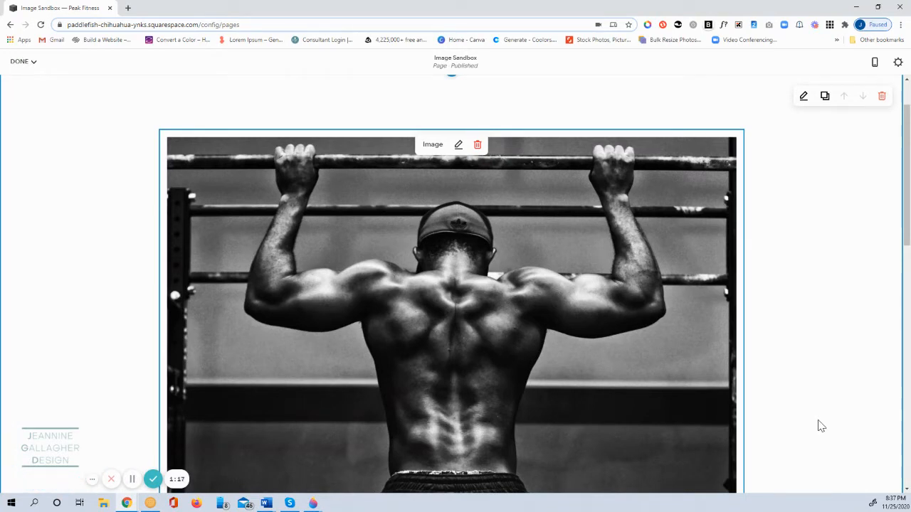
scroll(818, 425, "down", 8)
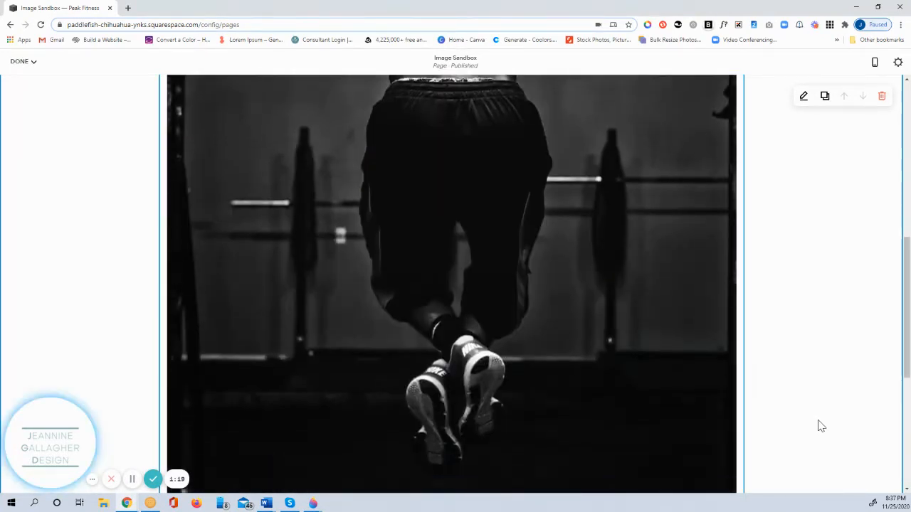
scroll(818, 425, "down", 2)
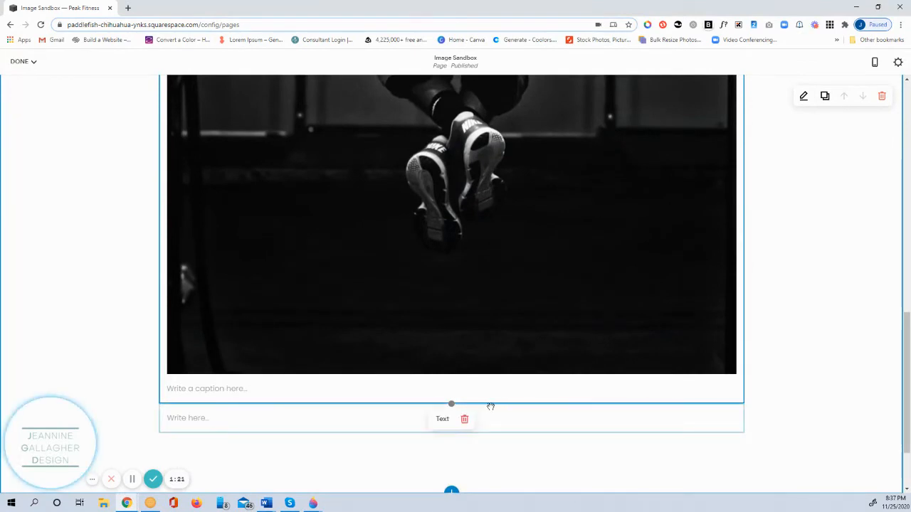
Crop the pull-up photo vertically in two passes by raising the lower boundary of its image block
left_click_drag(451, 406, 455, 289)
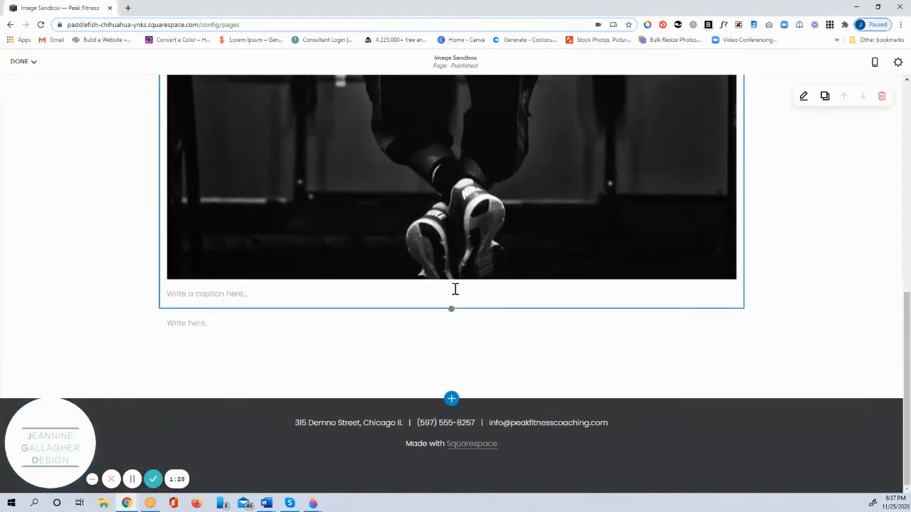
scroll(595, 365, "up", 3)
scroll(596, 367, "up", 5)
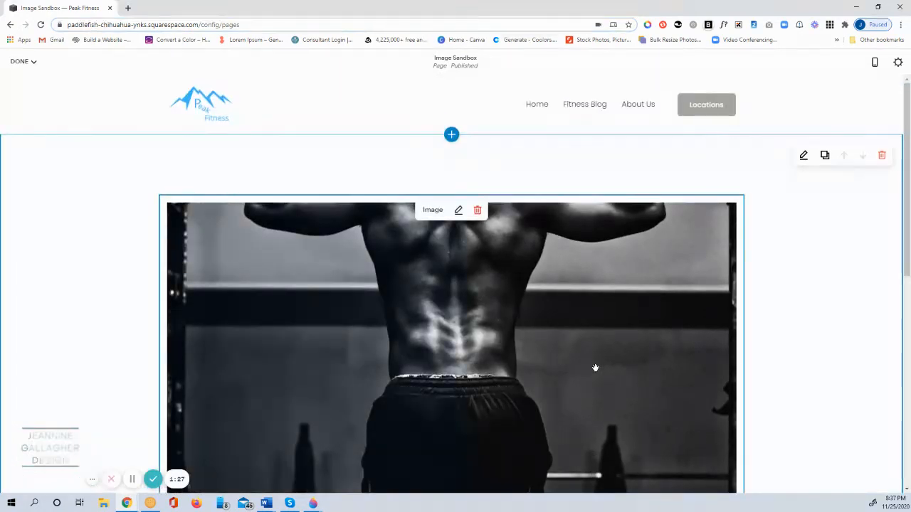
scroll(596, 368, "down", 6)
left_click_drag(451, 431, 455, 329)
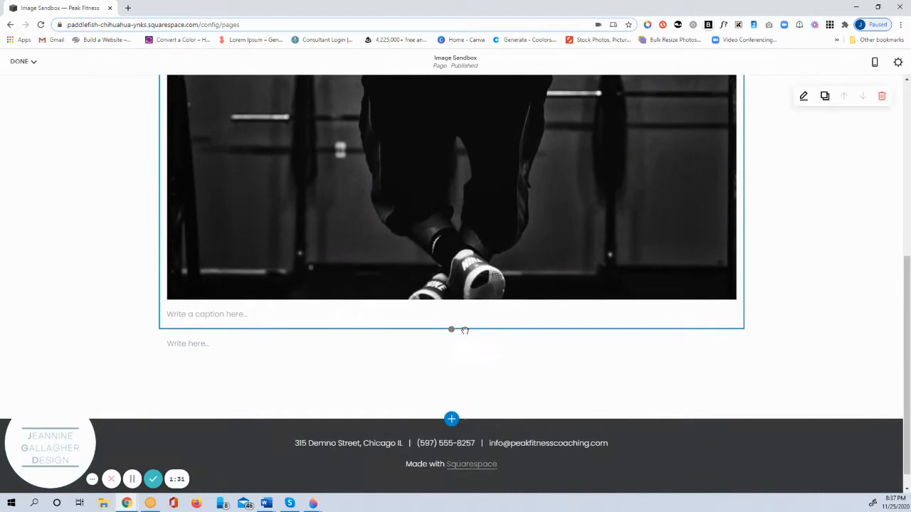
Move the photo's focal point up to the man's head and apply the image settings
scroll(768, 384, "up", 5)
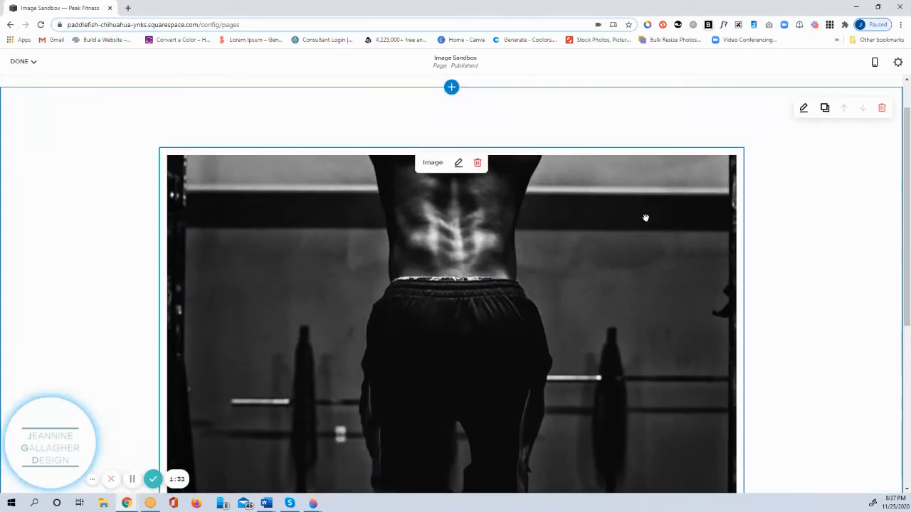
left_click(458, 164)
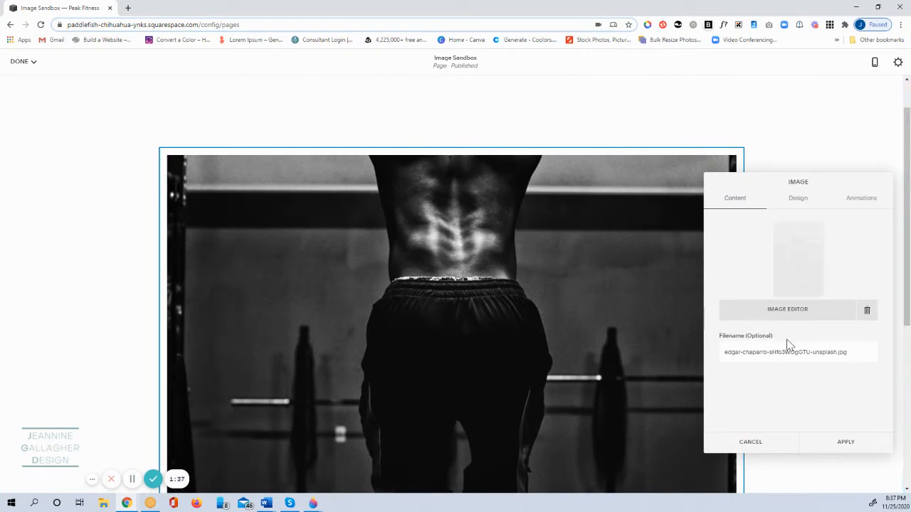
left_click_drag(799, 260, 800, 233)
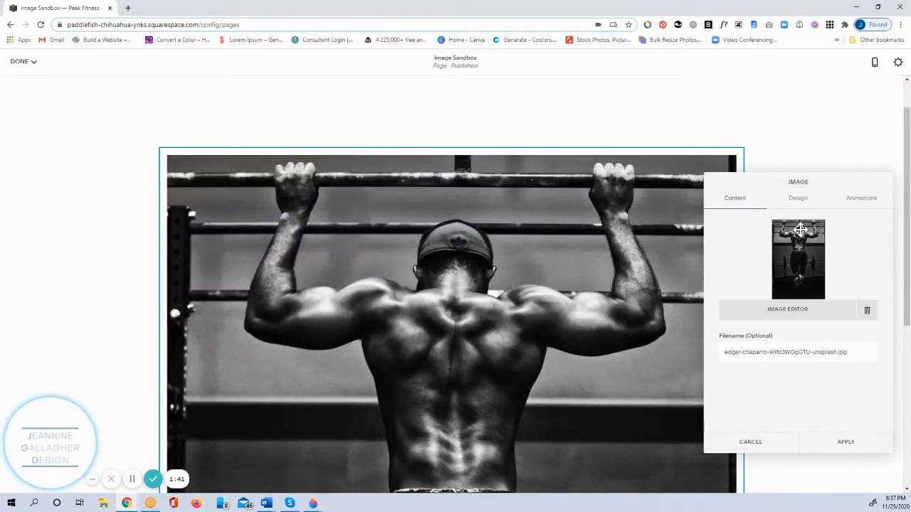
left_click(822, 447)
Crop the pull-up photo further from below and check the result around the man's head and back
scroll(797, 441, "down", 4)
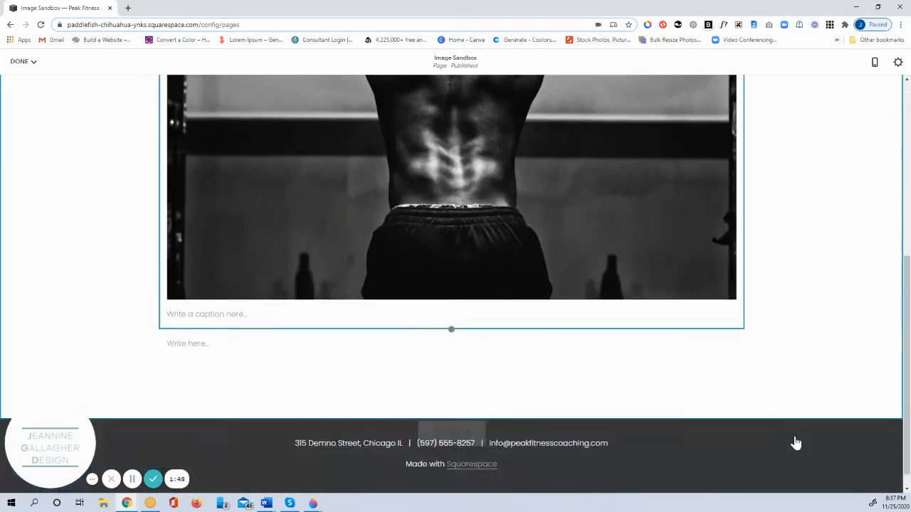
scroll(509, 443, "up", 1)
left_click_drag(453, 424, 465, 312)
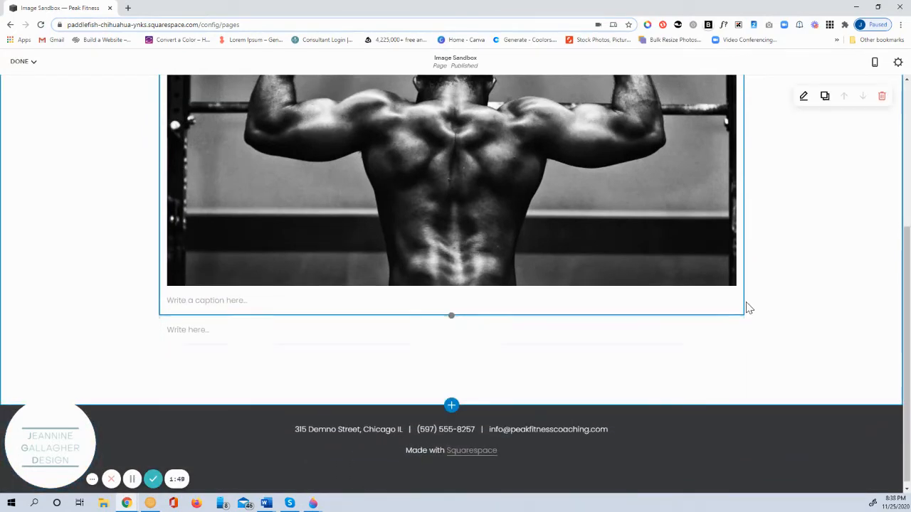
scroll(749, 306, "up", 5)
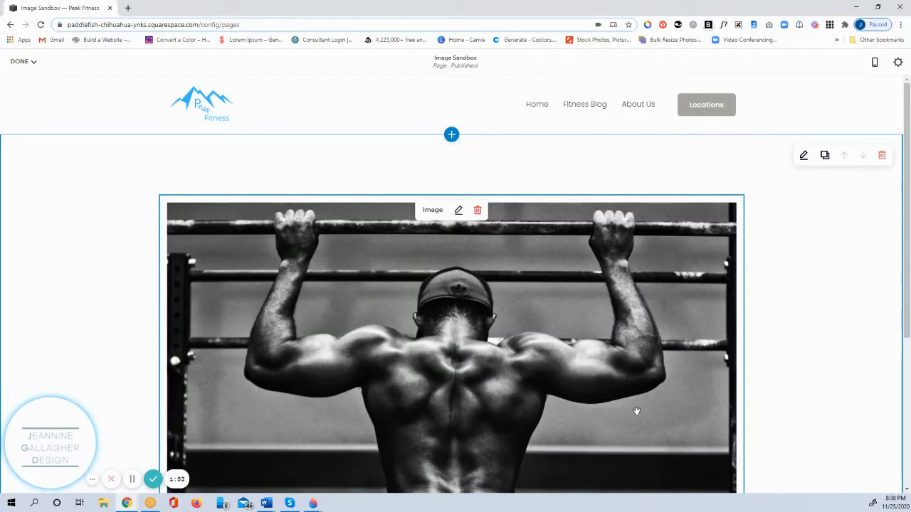
Extend the image block downward in two passes to reveal more of the man's body
scroll(803, 393, "down", 5)
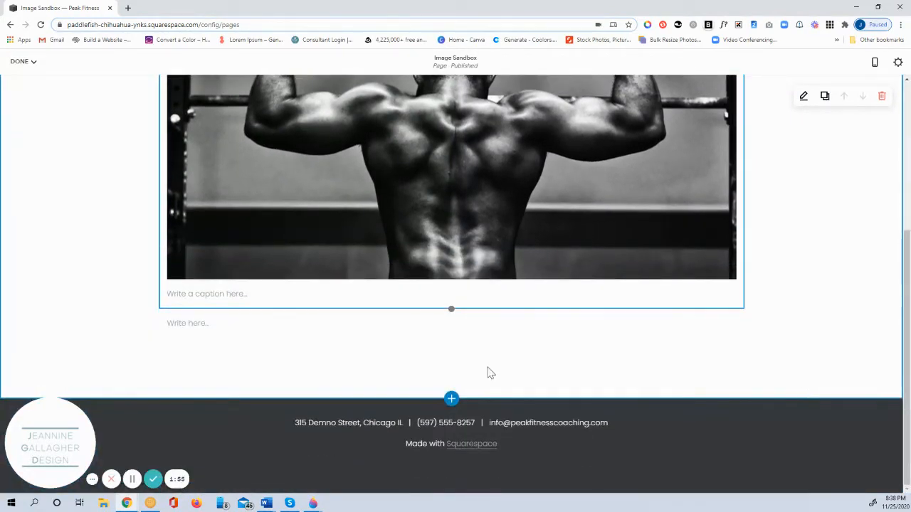
left_click_drag(451, 311, 451, 466)
scroll(762, 347, "down", 3)
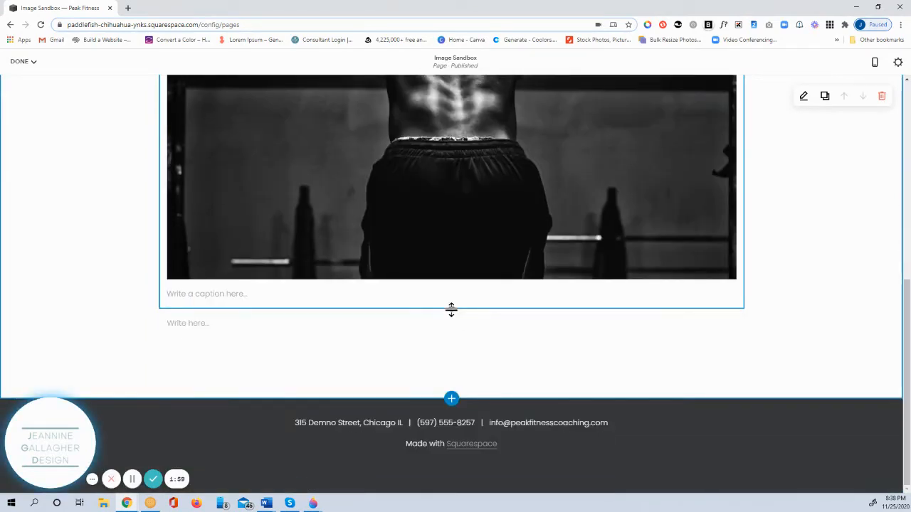
left_click_drag(451, 309, 449, 446)
Add a spacer block and place it beside the photo on its left side
scroll(813, 337, "up", 5)
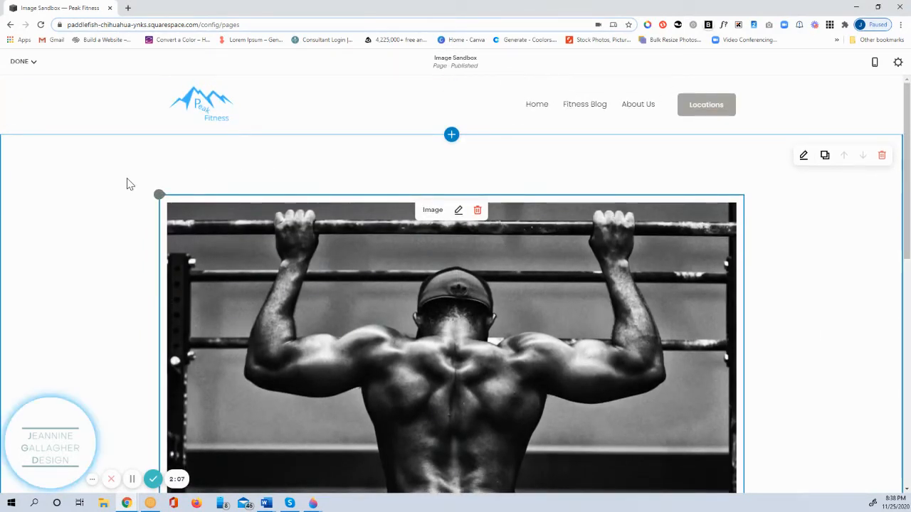
left_click(159, 203)
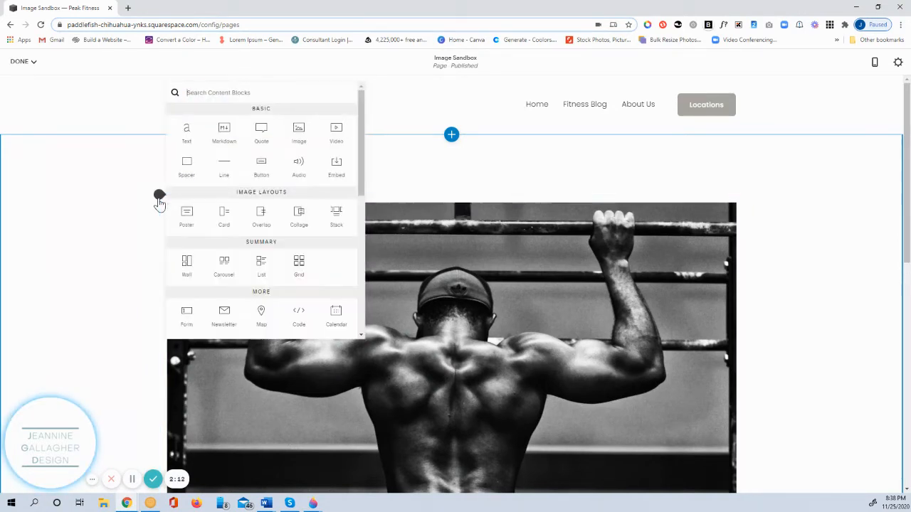
left_click(197, 176)
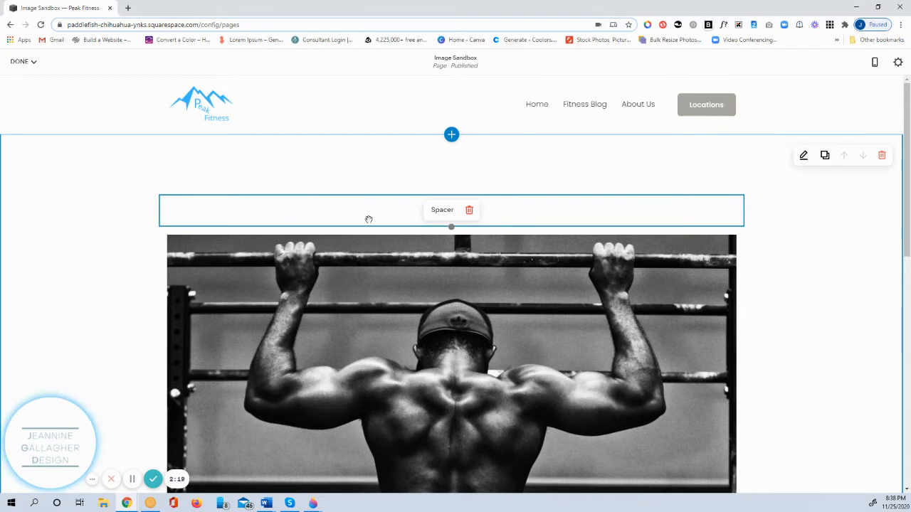
left_click_drag(369, 210, 271, 349)
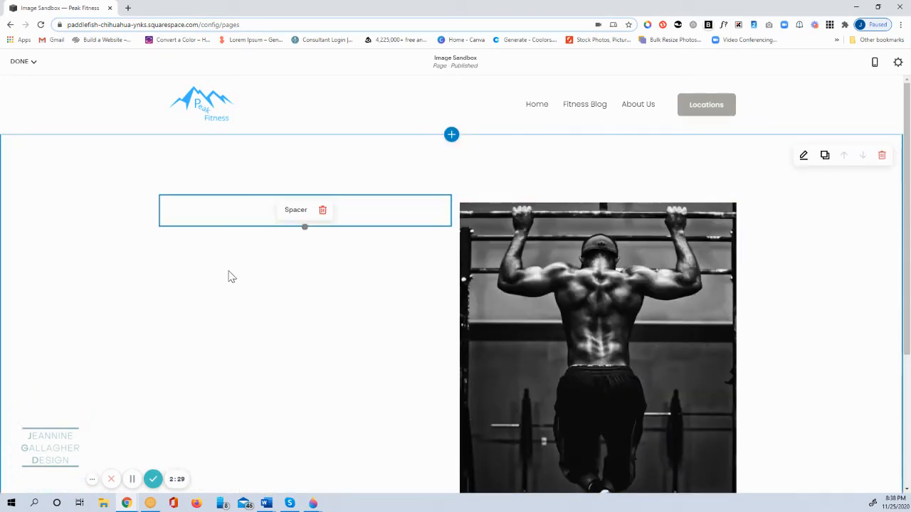
left_click(159, 227)
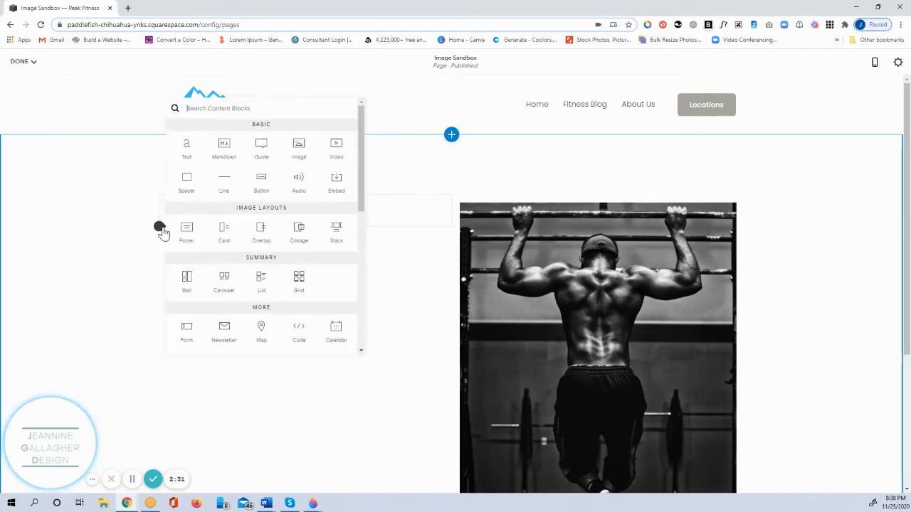
left_click(199, 158)
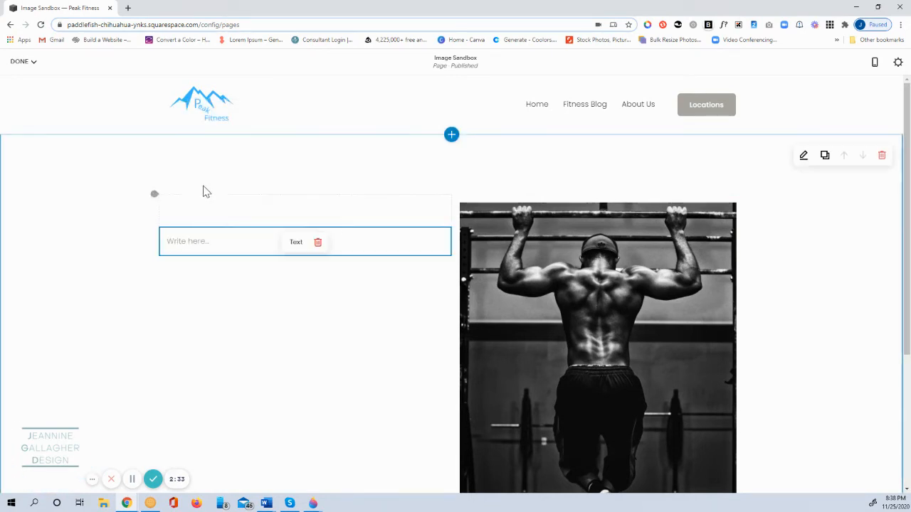
left_click(316, 244)
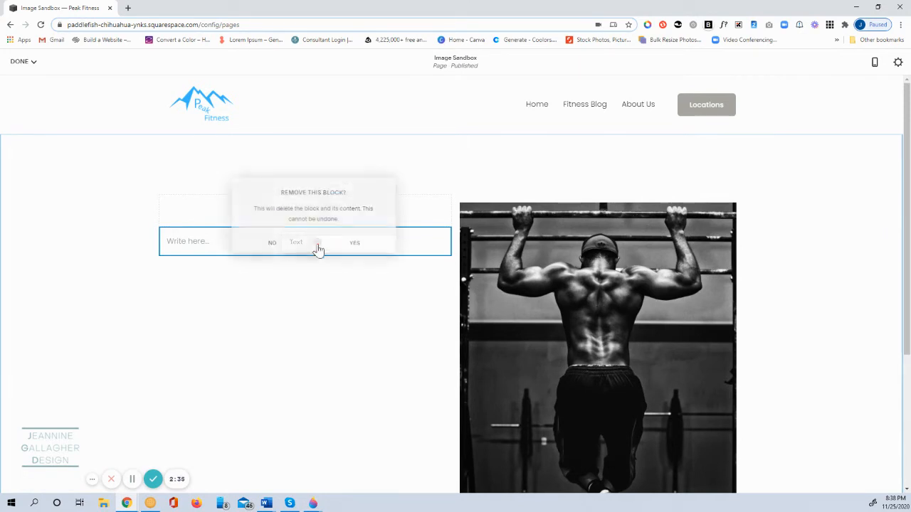
left_click(345, 248)
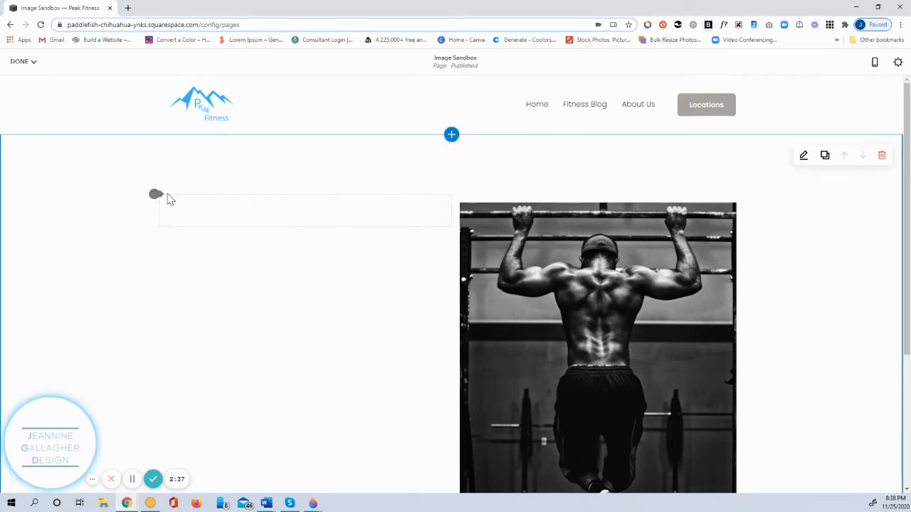
Add a second spacer block and place it beside the photo on its right side
left_click(156, 196)
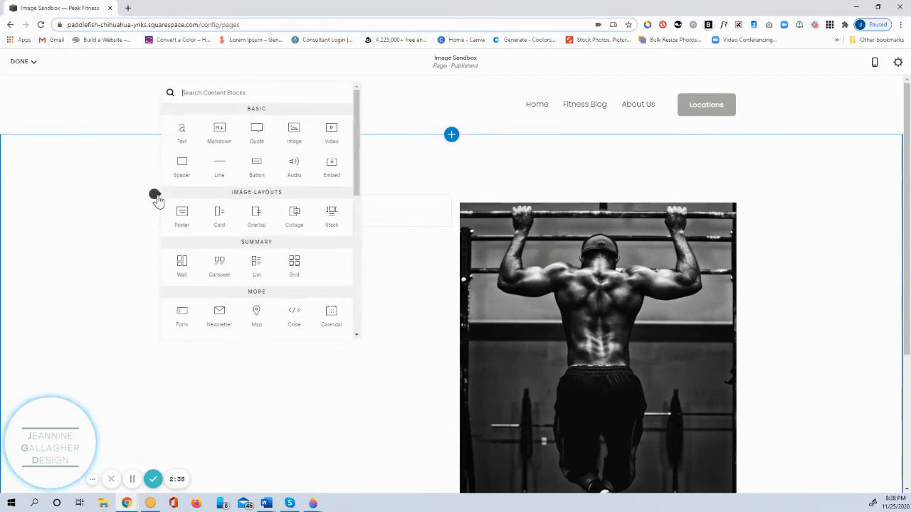
left_click(191, 175)
left_click_drag(565, 216, 677, 333)
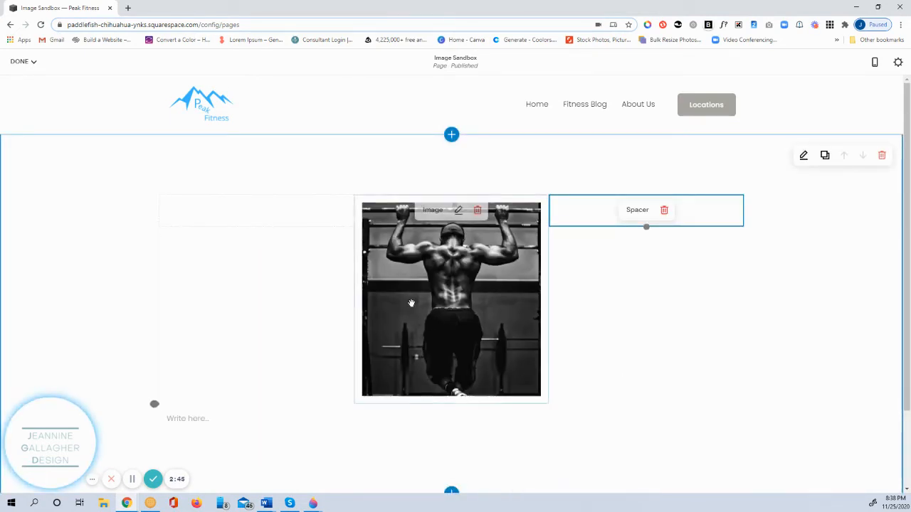
Enlarge the pull-up photo by narrowing the spacers on its left and right sides
left_click_drag(352, 213, 315, 212)
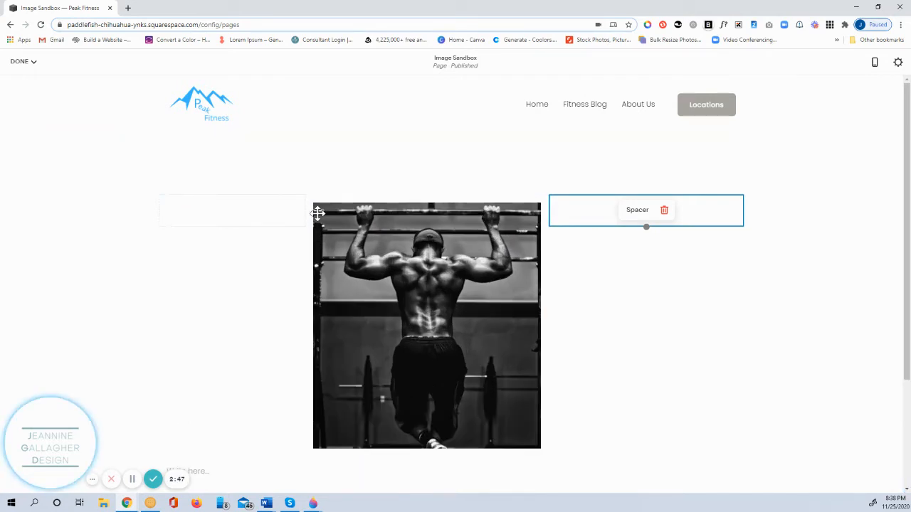
left_click_drag(554, 213, 591, 213)
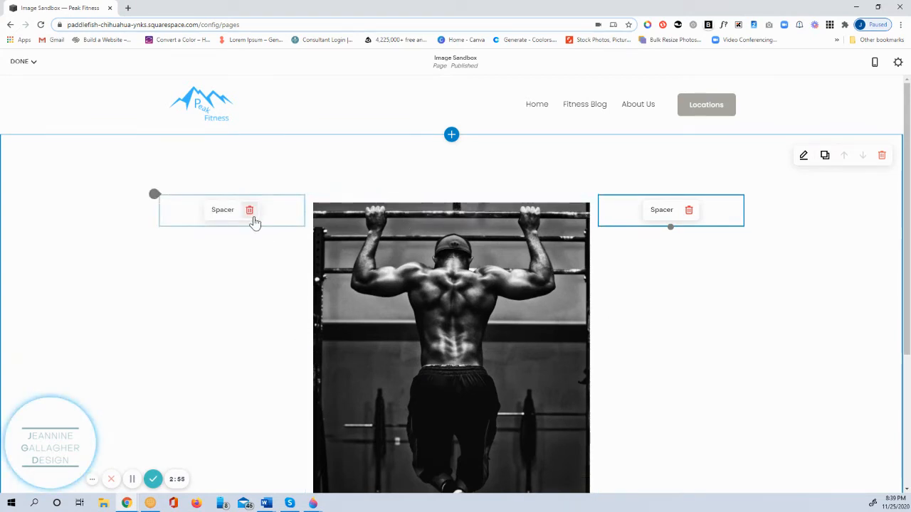
Delete the spacers on both sides of the pull-up photo so it fills the full content width
left_click(250, 211)
left_click(293, 219)
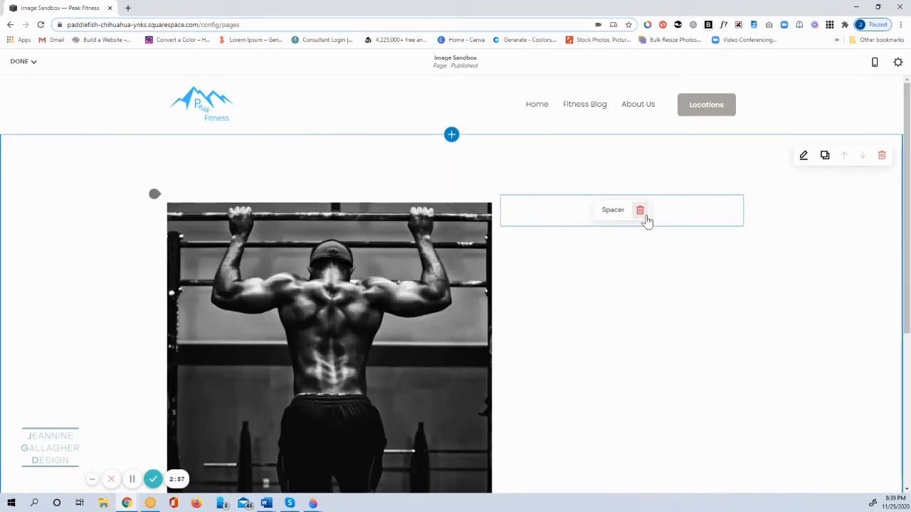
left_click(640, 211)
left_click(673, 221)
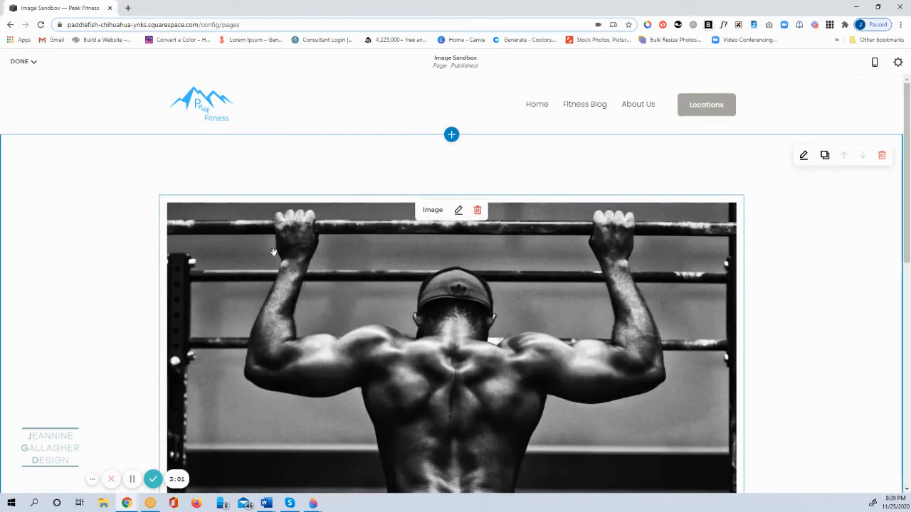
Insert an image block above the pull-up photo using the imported photo of the jumping woman
left_click_drag(159, 198, 160, 204)
left_click(159, 203)
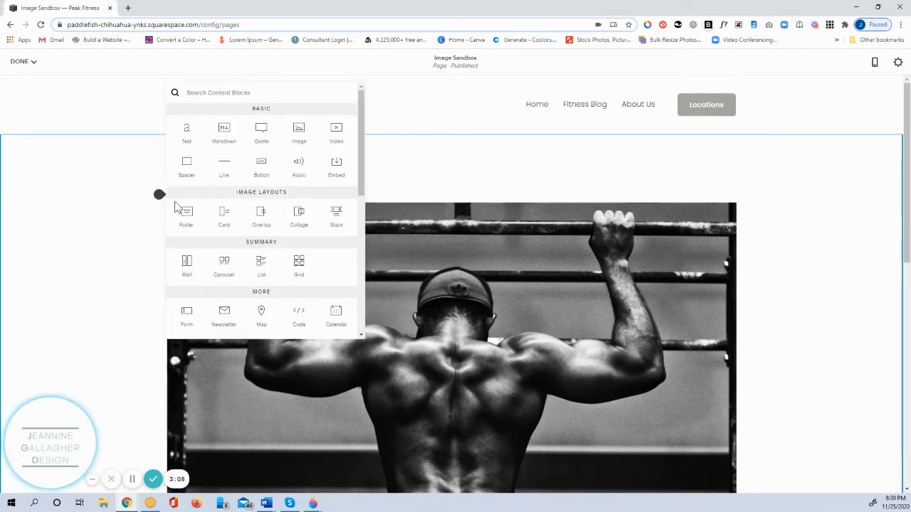
left_click(316, 145)
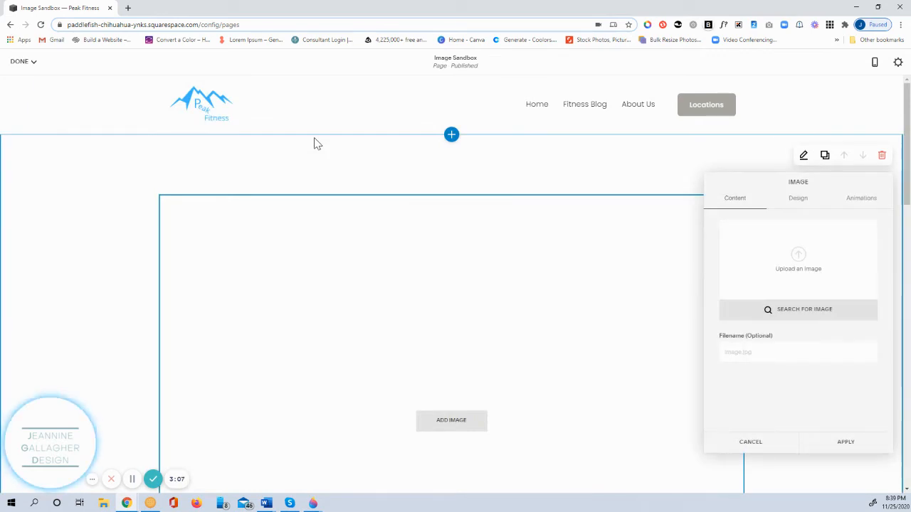
left_click(845, 310)
left_click(540, 118)
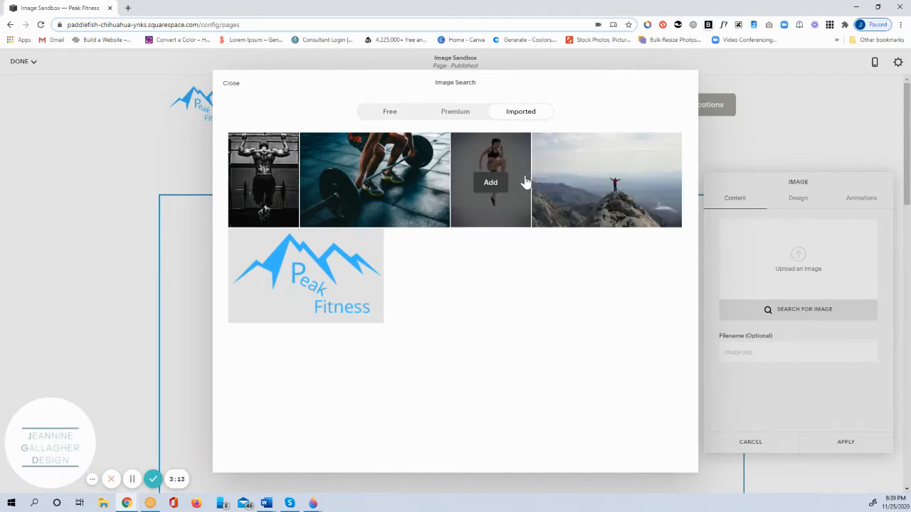
left_click(525, 183)
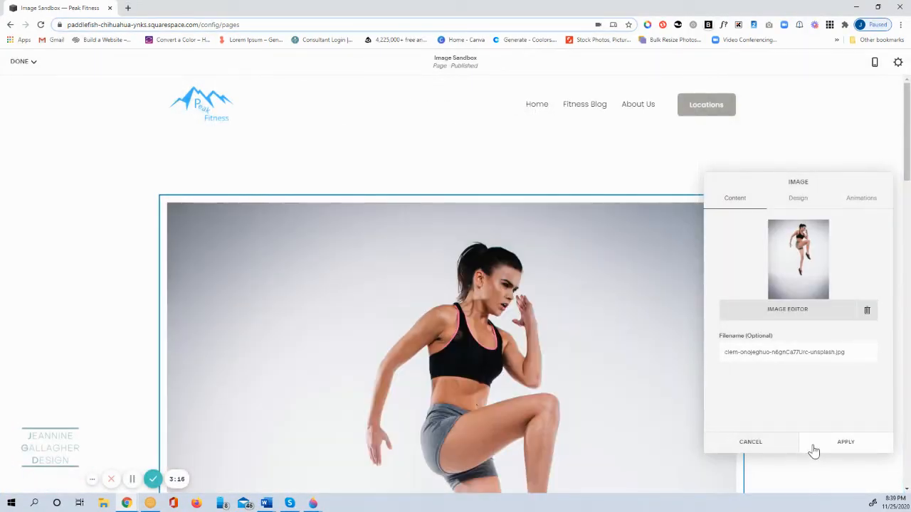
left_click(813, 448)
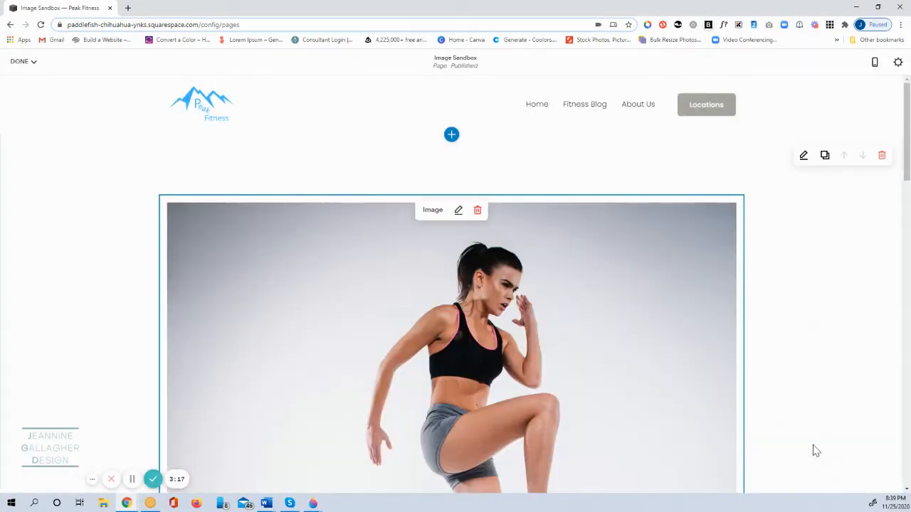
Move the woman's photo to the right side of the pull-up photo to form two columns
scroll(815, 451, "down", 3)
scroll(815, 451, "down", 8)
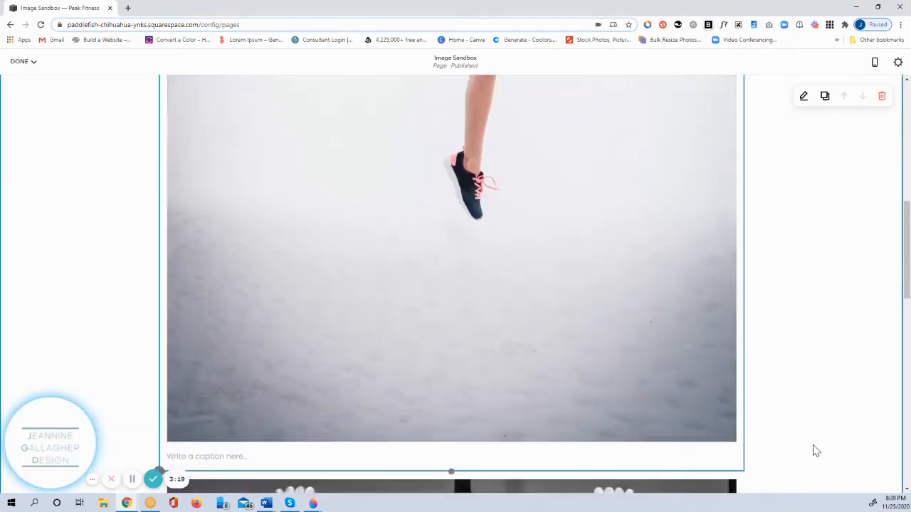
scroll(815, 451, "down", 8)
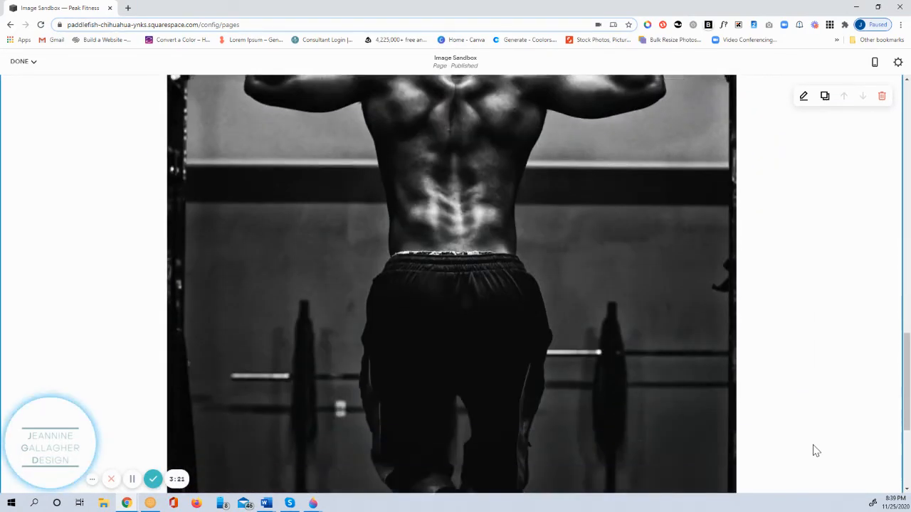
scroll(815, 451, "up", 7)
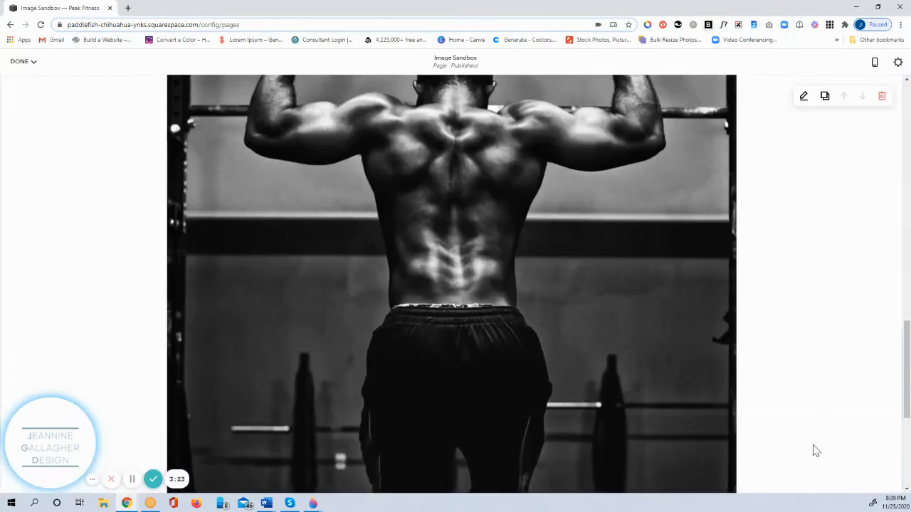
scroll(815, 451, "up", 8)
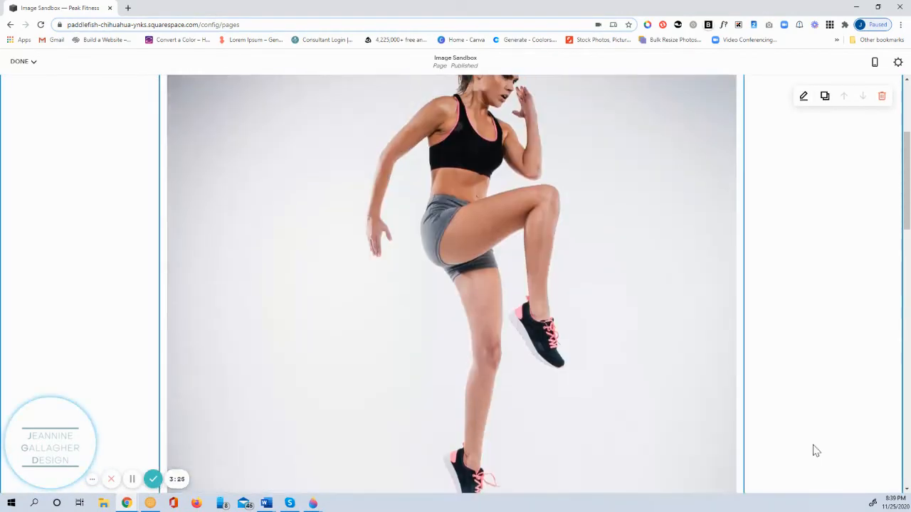
scroll(815, 451, "down", 8)
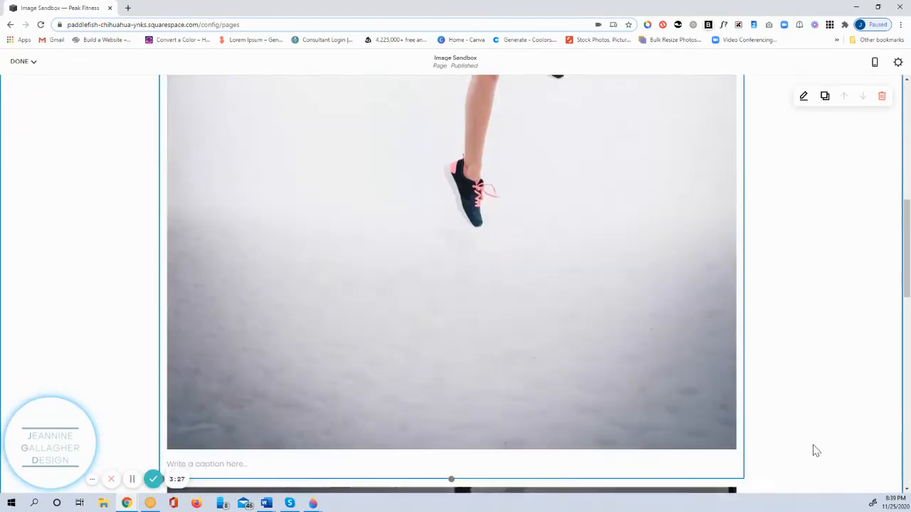
scroll(816, 451, "up", 1)
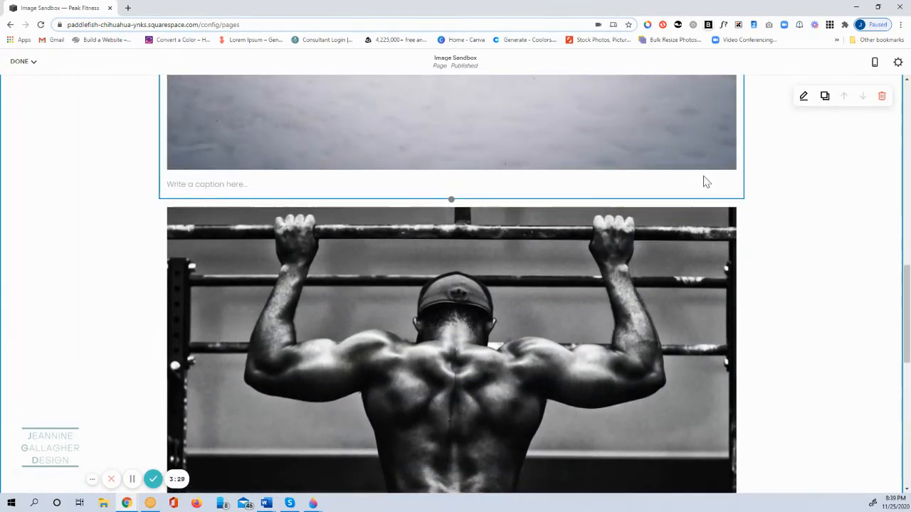
left_click_drag(675, 146, 717, 214)
left_click_drag(724, 333, 640, 446)
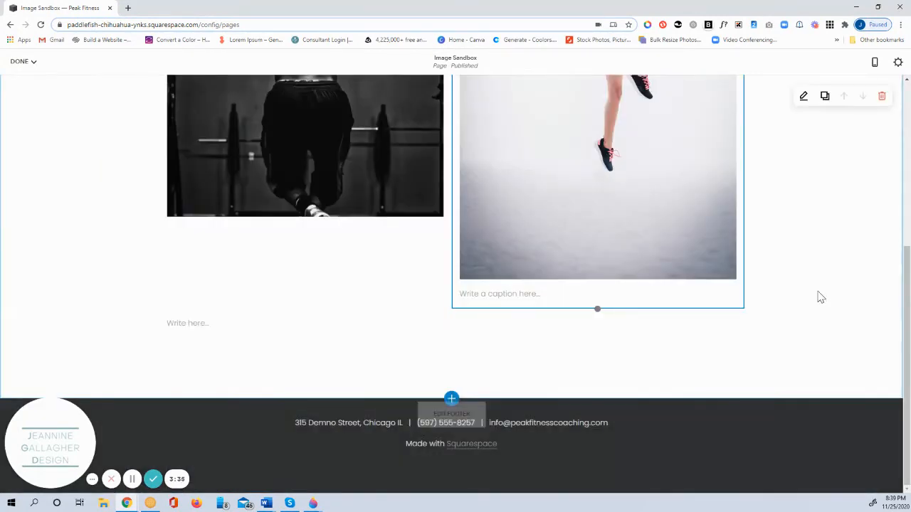
scroll(829, 284, "up", 4)
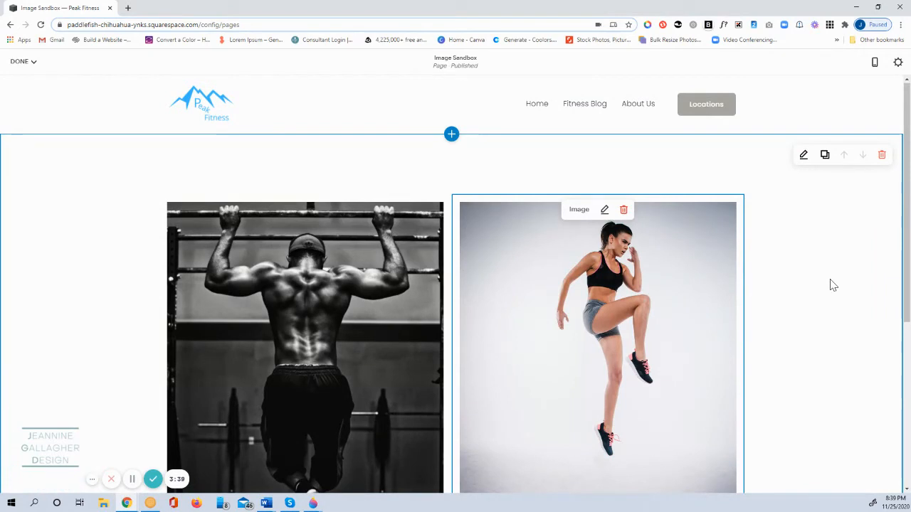
Crop the woman's photo from below to match the height of the pull-up photo
scroll(831, 285, "down", 2)
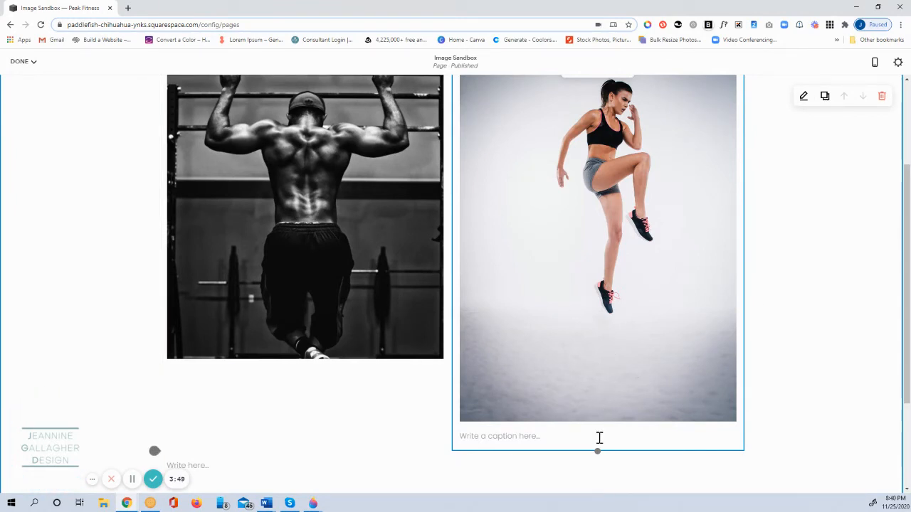
left_click_drag(596, 449, 595, 388)
scroll(736, 361, "up", 2)
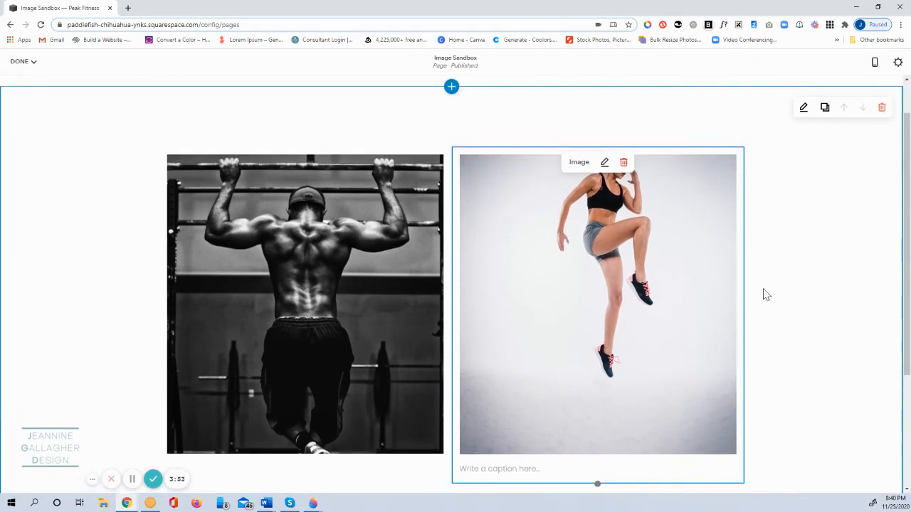
Move the focal point of the woman's photo up to her head and apply the change
left_click(609, 168)
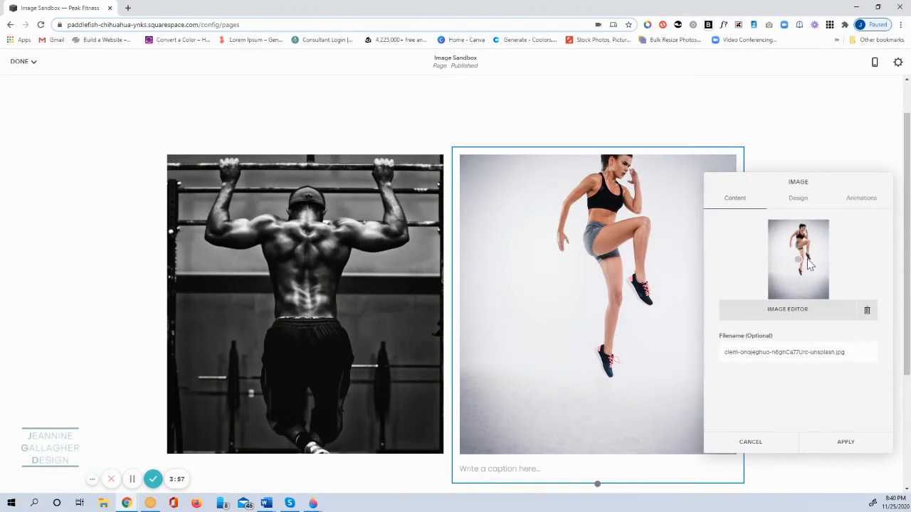
left_click_drag(799, 259, 803, 228)
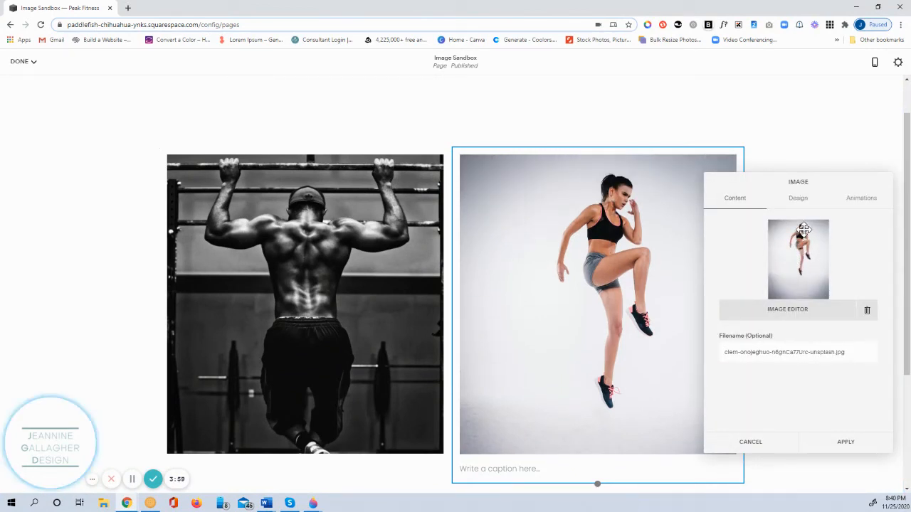
left_click(819, 445)
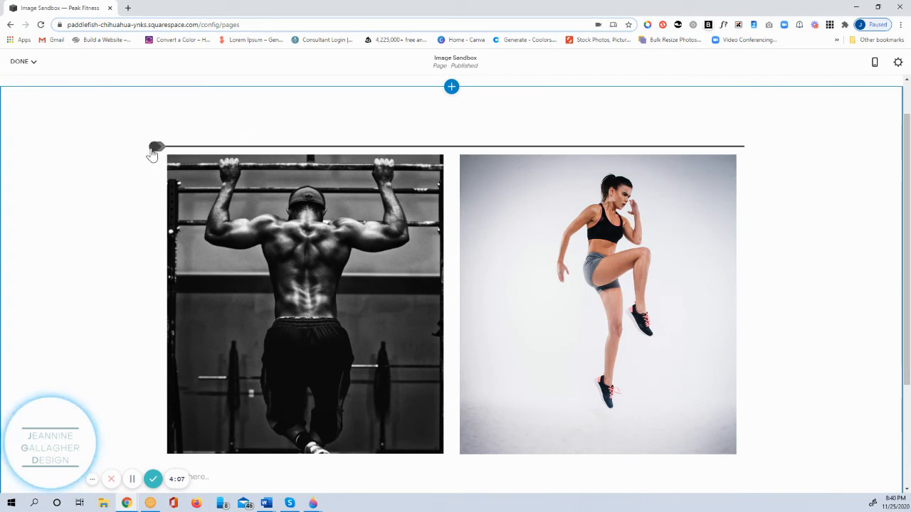
Add a spacer block between the two photos and narrow it from both sides to enlarge them equally
left_click(154, 148)
left_click(177, 170)
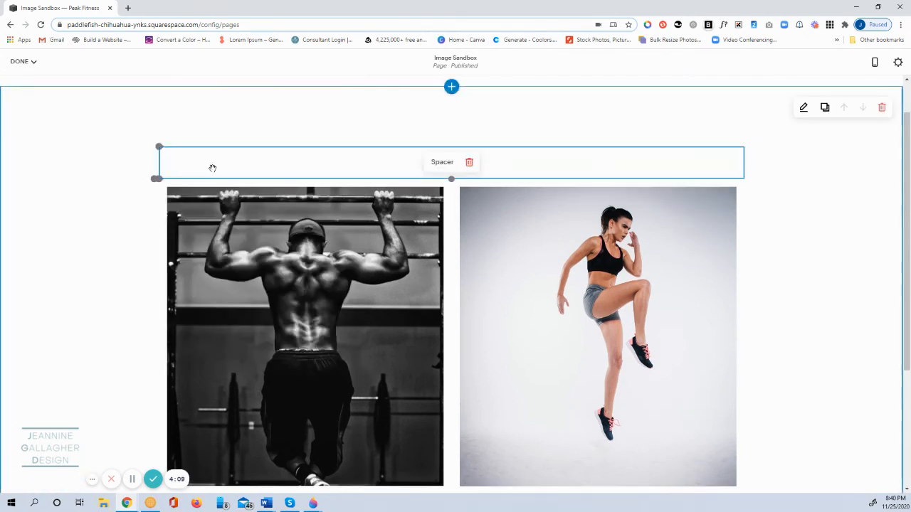
left_click_drag(501, 170, 477, 245)
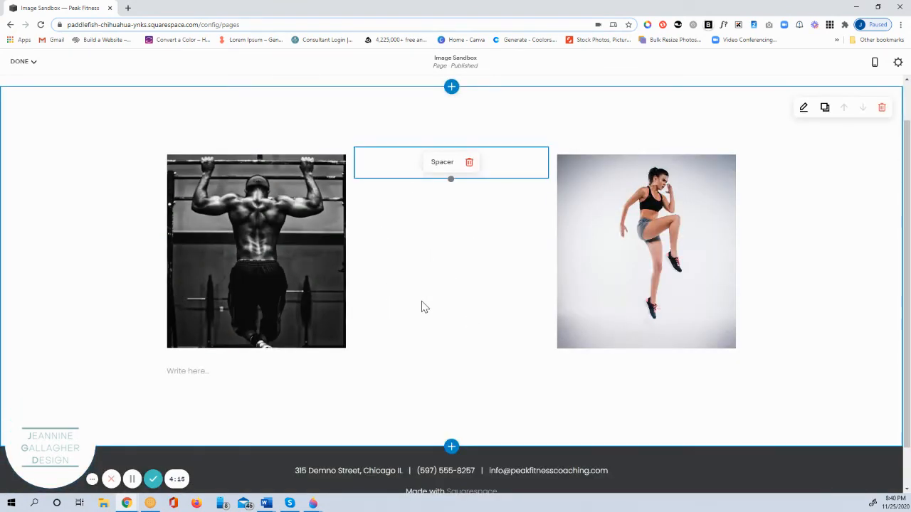
mouse_move(354, 155)
left_click_drag(353, 158, 398, 159)
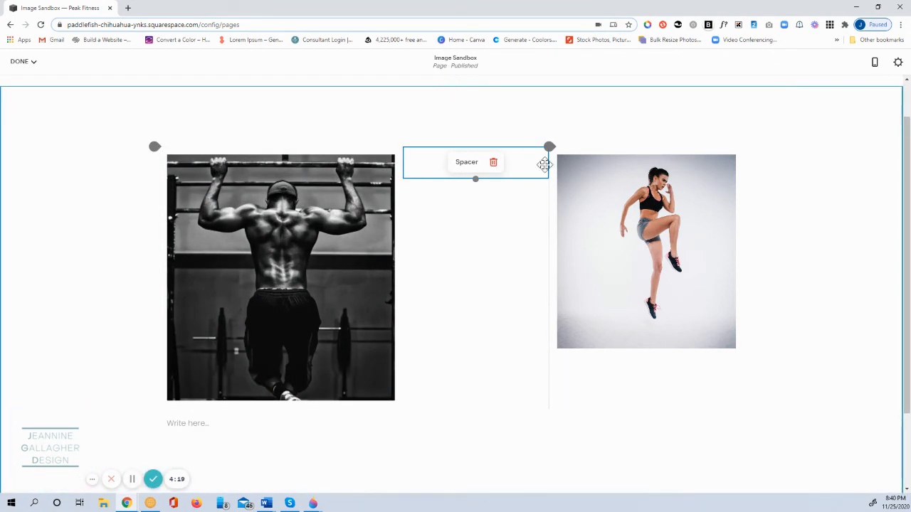
left_click_drag(543, 163, 153, 153)
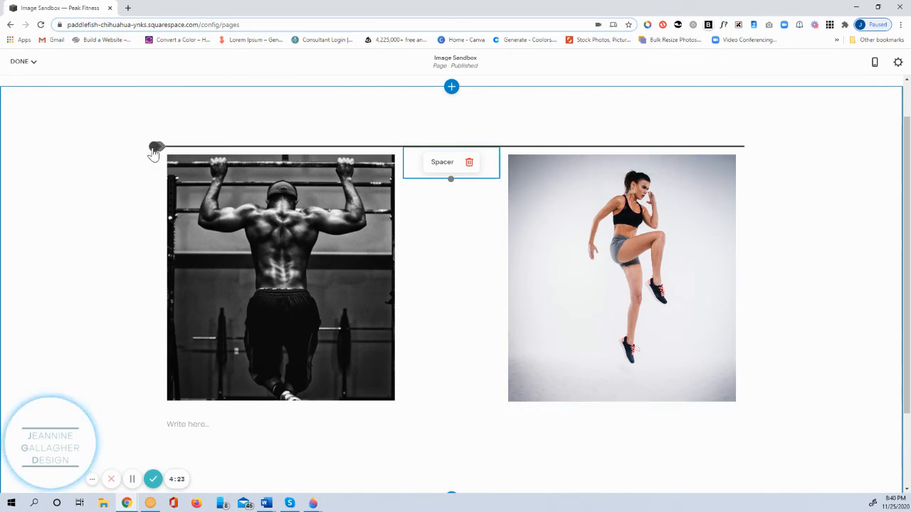
Add another spacer block and place it to the left of the pull-up photo
left_click(154, 148)
left_click(179, 173)
left_click_drag(275, 160, 223, 254)
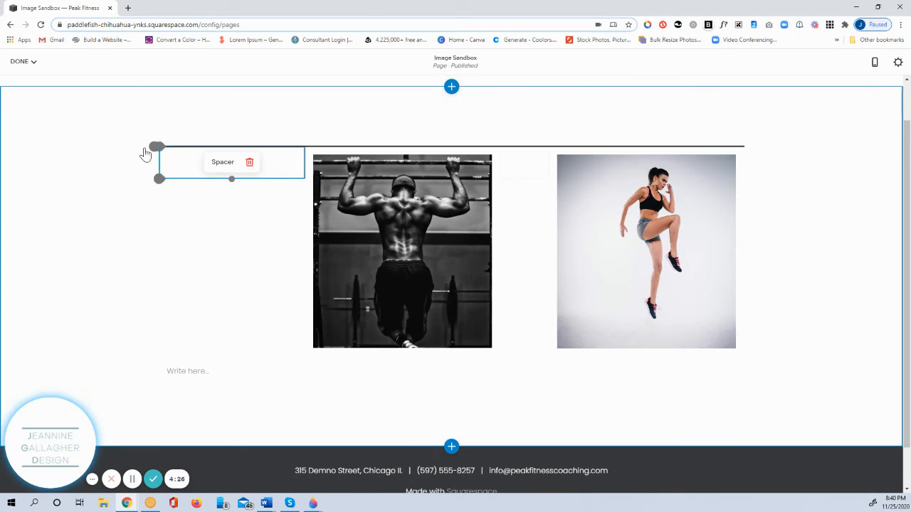
Add a spacer block to the right of the woman's photo and widen it until both photos are the same size
left_click(154, 146)
left_click(179, 173)
left_click_drag(275, 160, 733, 291)
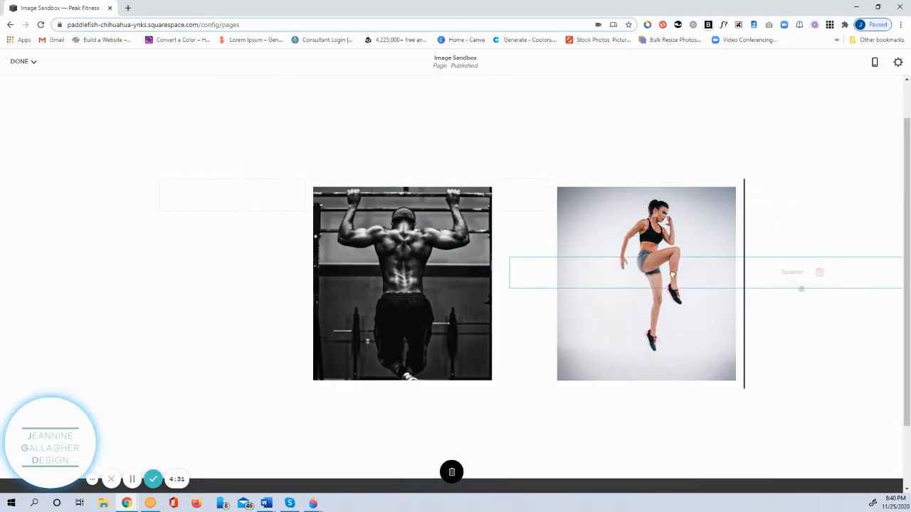
left_click_drag(671, 275, 673, 278)
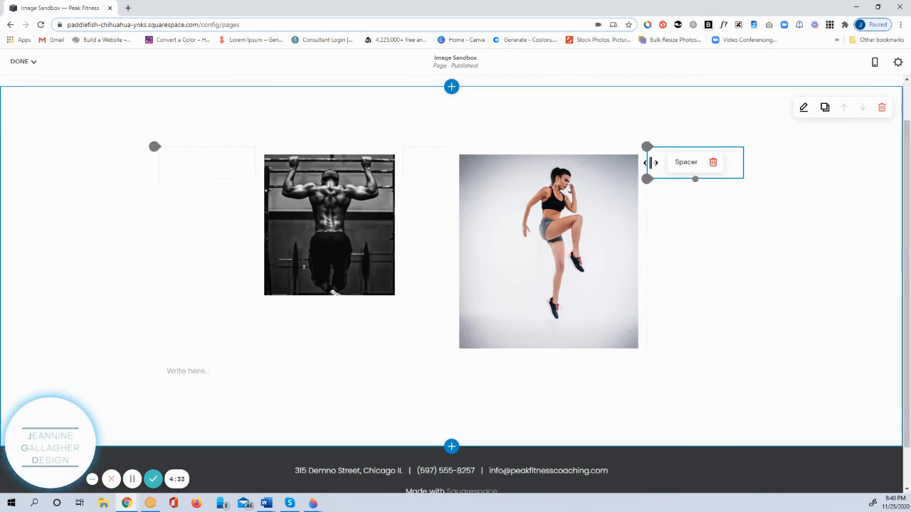
left_click_drag(650, 163, 616, 165)
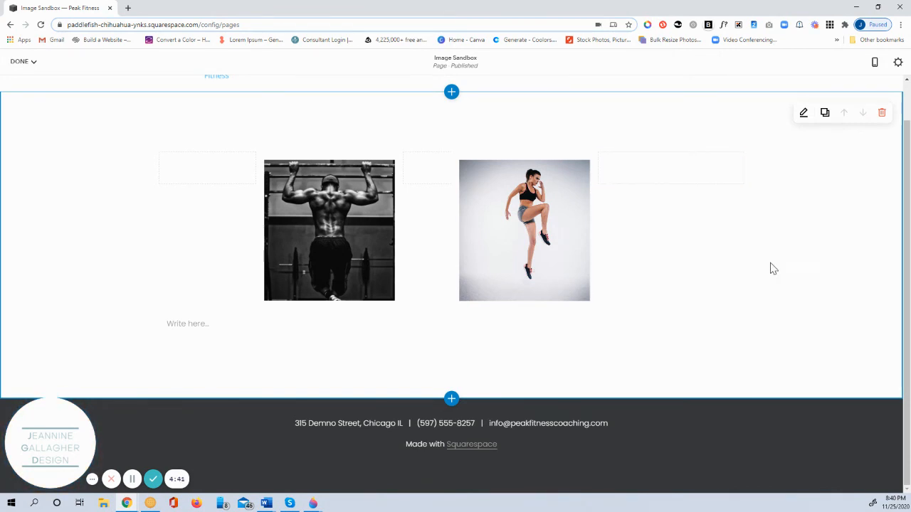
Save the page changes and open the Image Sandbox page in the full-width site preview
left_click(38, 67)
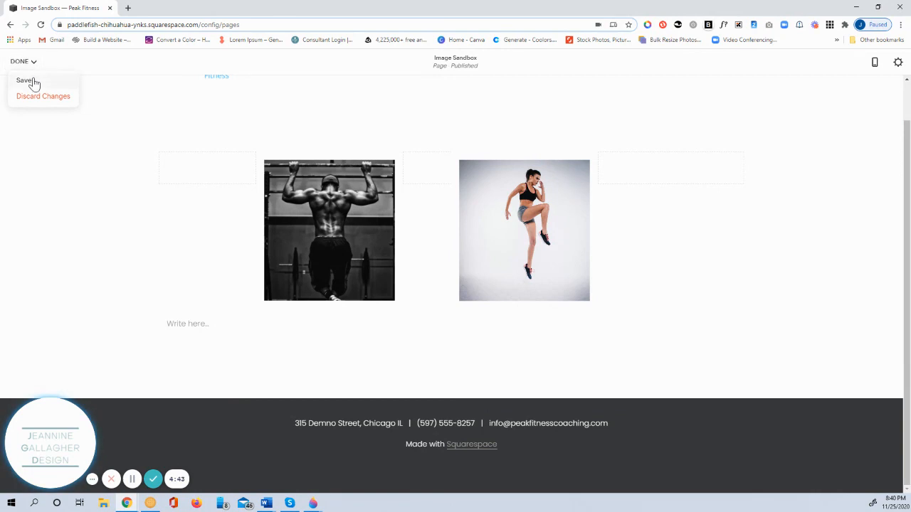
left_click(25, 80)
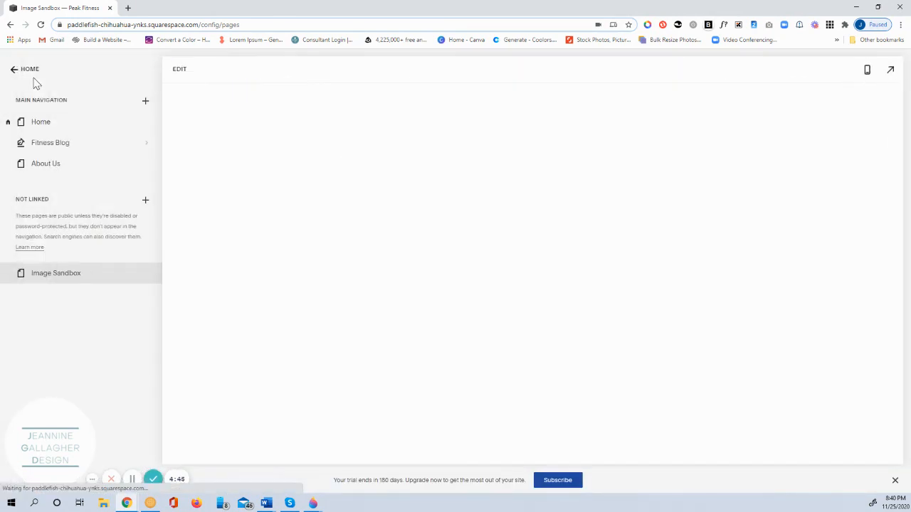
left_click(890, 70)
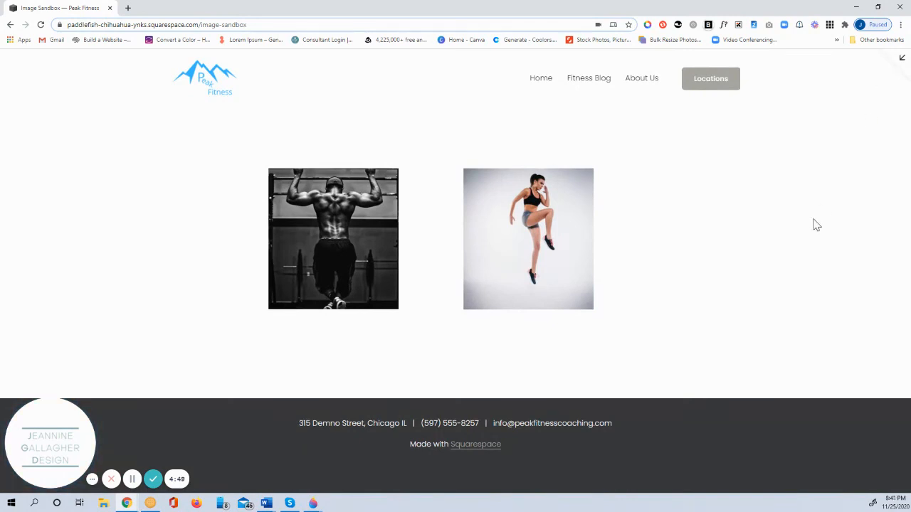